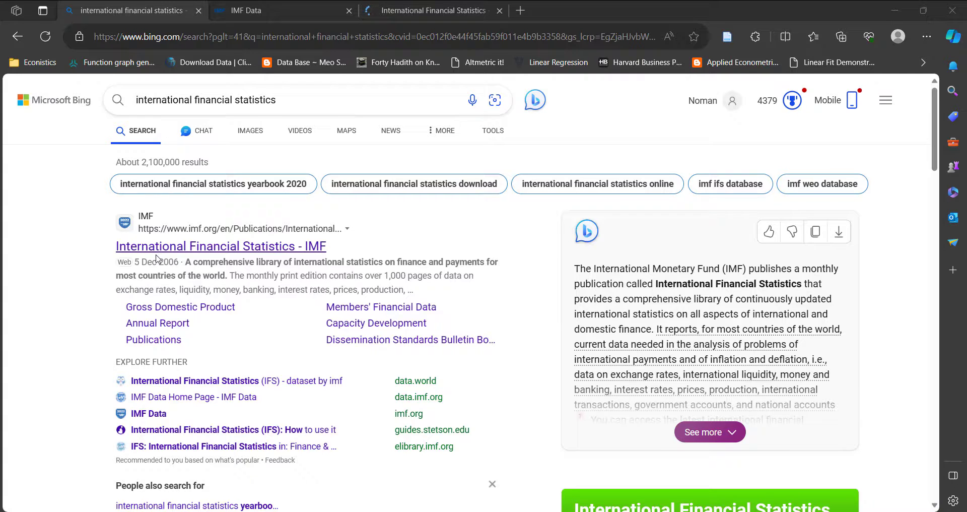
Switch from the Bing results to the already-open IMF Data browser tab
{"action": "left_click", "coordinate": [262, 14]}
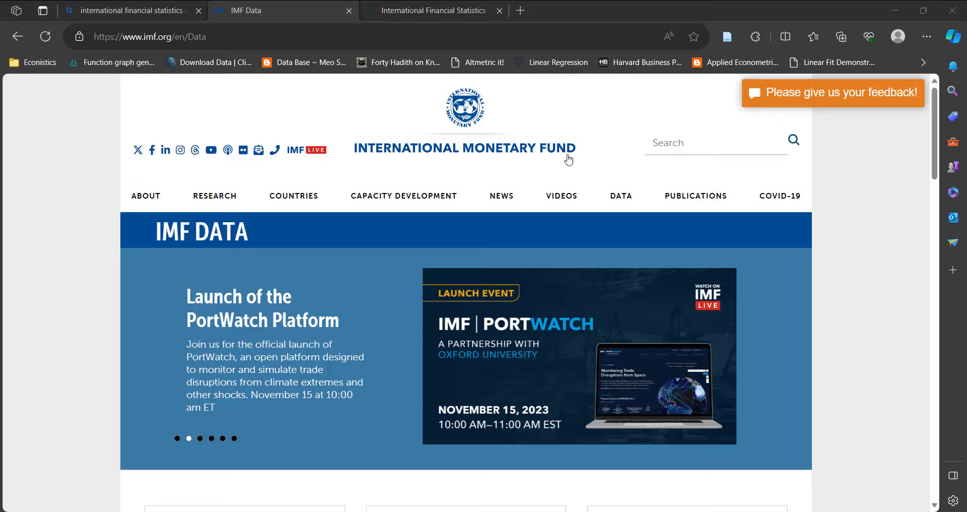
Go from the IMF DATA menu to the International Financial Statistics home page
{"action": "mouse_move", "coordinate": [620, 196]}
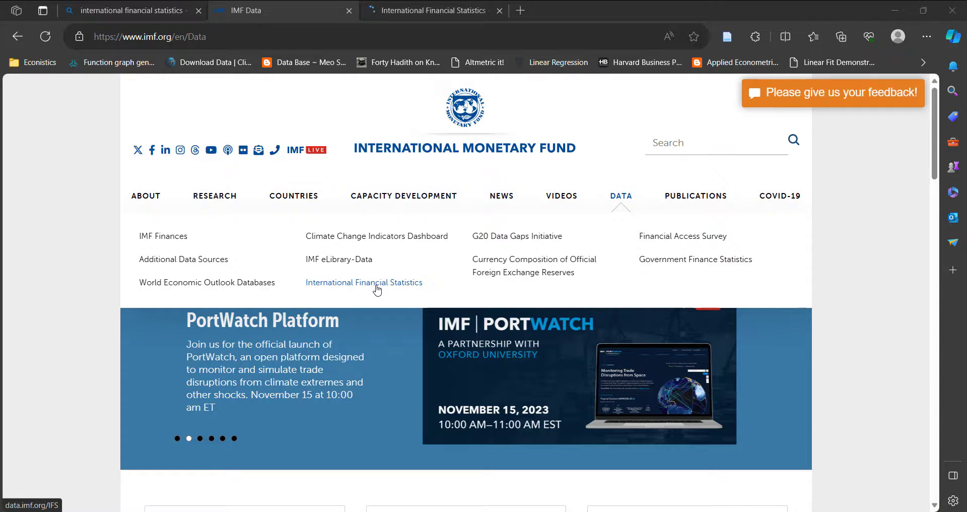
{"action": "left_click", "coordinate": [416, 11]}
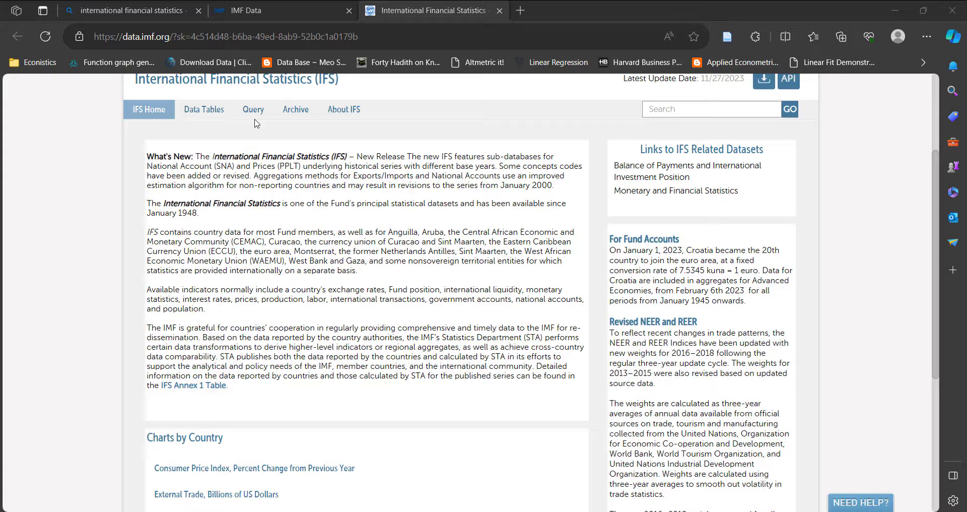
Start a new IFS query and set its Country filter to Pakistan
{"action": "left_click", "coordinate": [252, 112]}
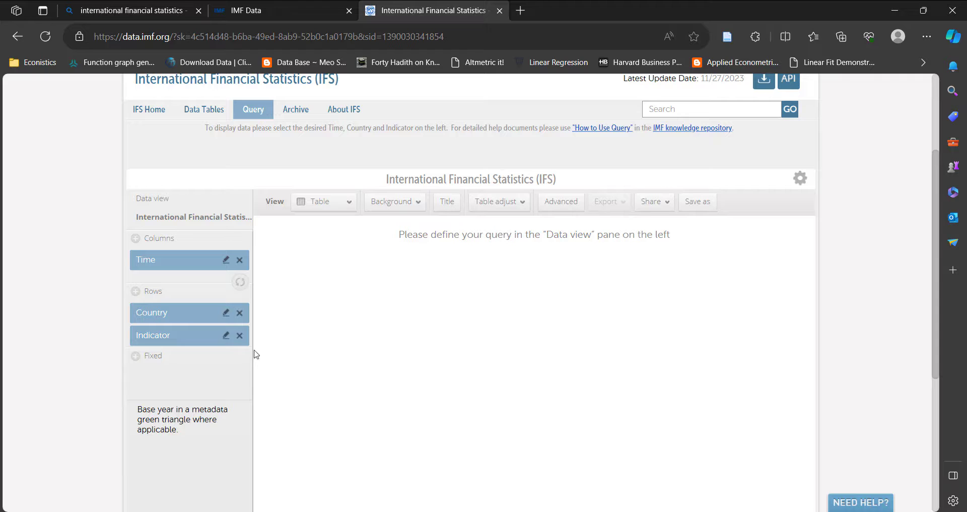
{"action": "left_click", "coordinate": [226, 312]}
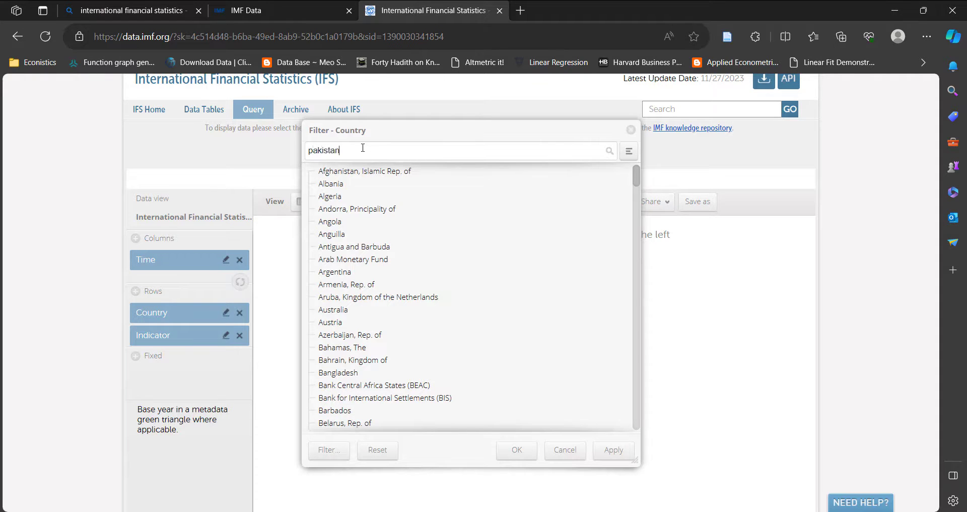
{"action": "key", "text": "Return"}
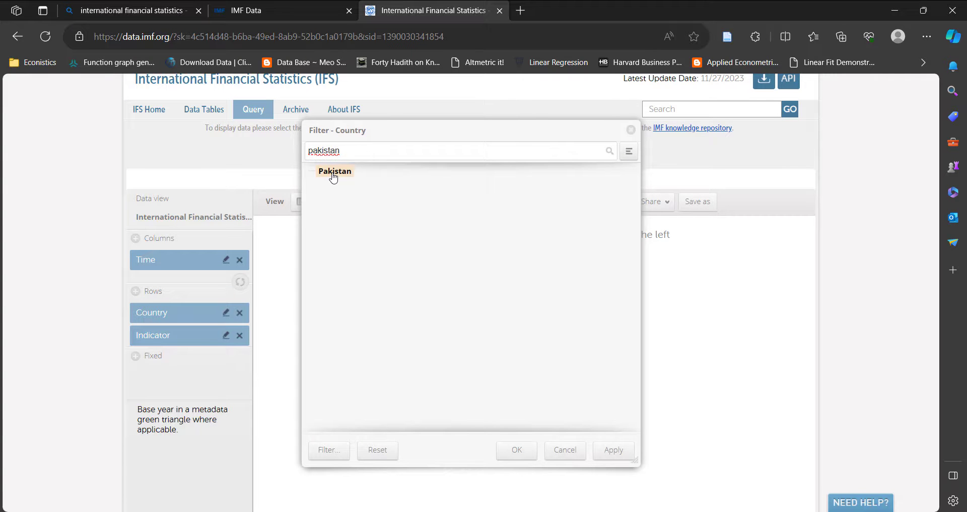
{"action": "left_click", "coordinate": [333, 171]}
{"action": "left_click", "coordinate": [517, 449]}
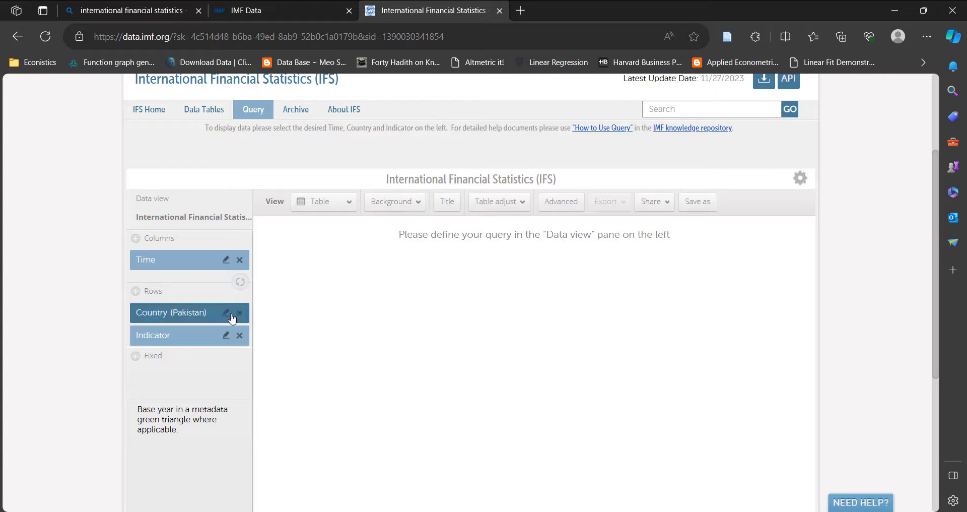
Search the Indicator filter for 'interest rate' and browse the matching series
{"action": "left_click", "coordinate": [226, 334]}
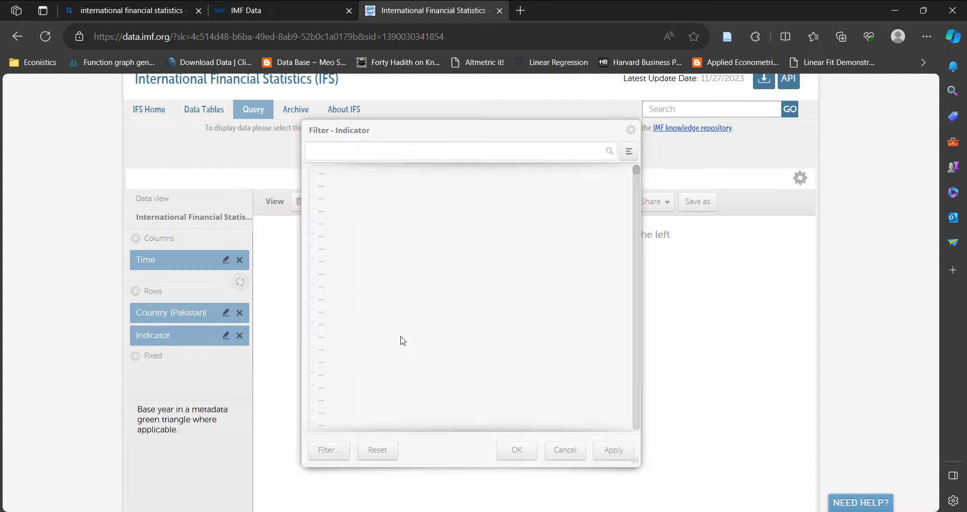
{"action": "left_click", "coordinate": [392, 152]}
{"action": "type", "text": "interest rate"}
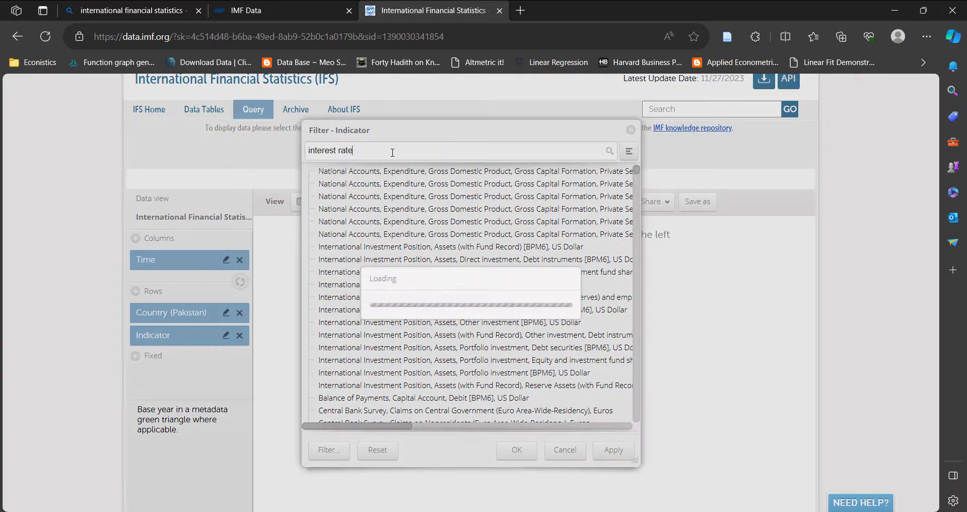
{"action": "scroll", "coordinate": [515, 317], "scroll_direction": "down", "scroll_amount": 3}
{"action": "scroll", "coordinate": [515, 316], "scroll_direction": "down", "scroll_amount": 2}
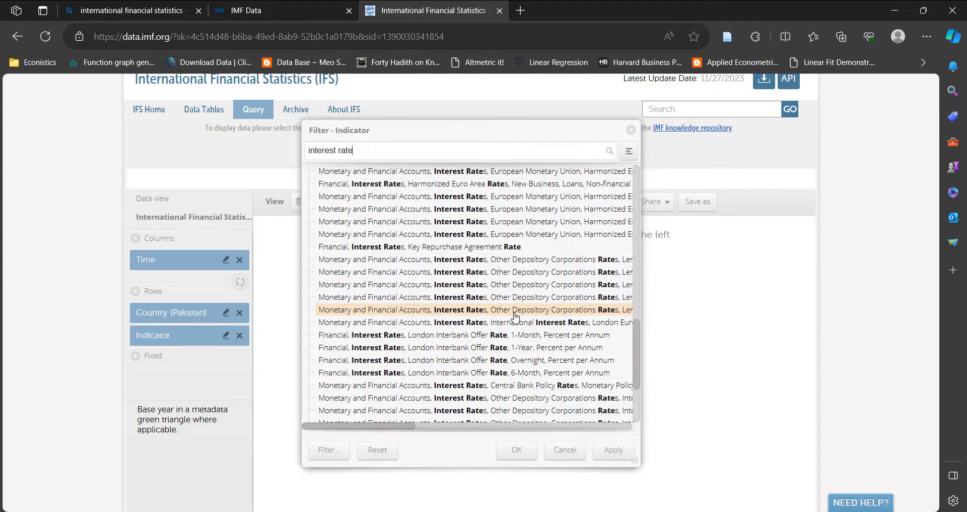
{"action": "scroll", "coordinate": [523, 320], "scroll_direction": "down", "scroll_amount": 3}
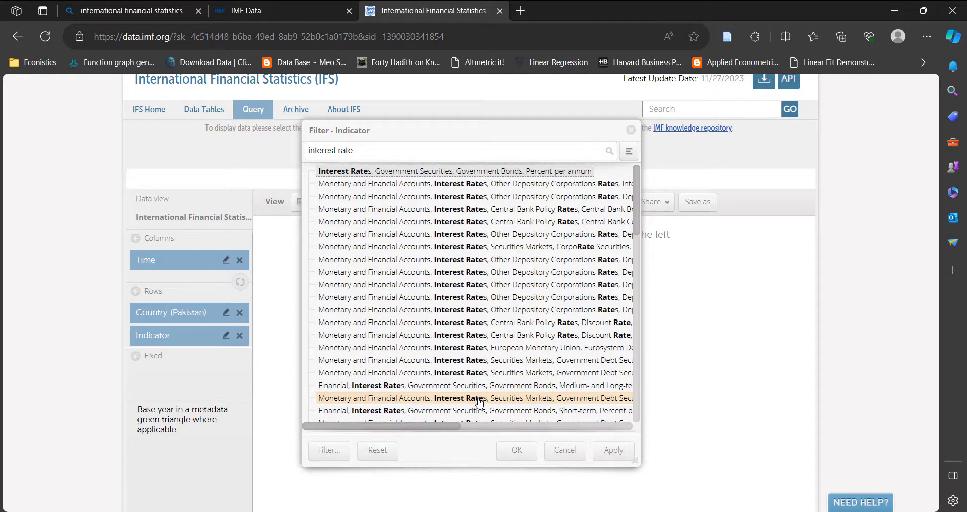
Tick the medium- and long-term government bonds rate and review the listed series
{"action": "left_click", "coordinate": [462, 391]}
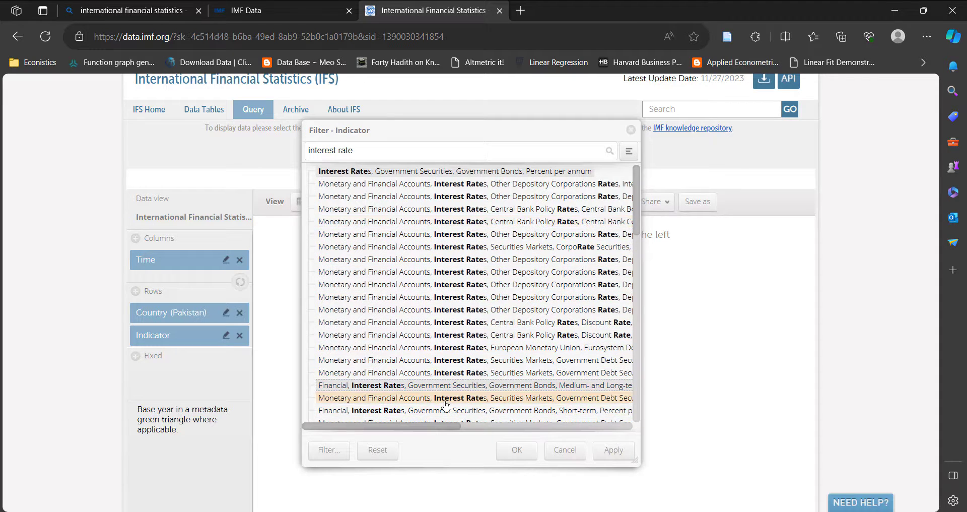
{"action": "left_click_drag", "start_coordinate": [424, 429], "coordinate": [555, 434]}
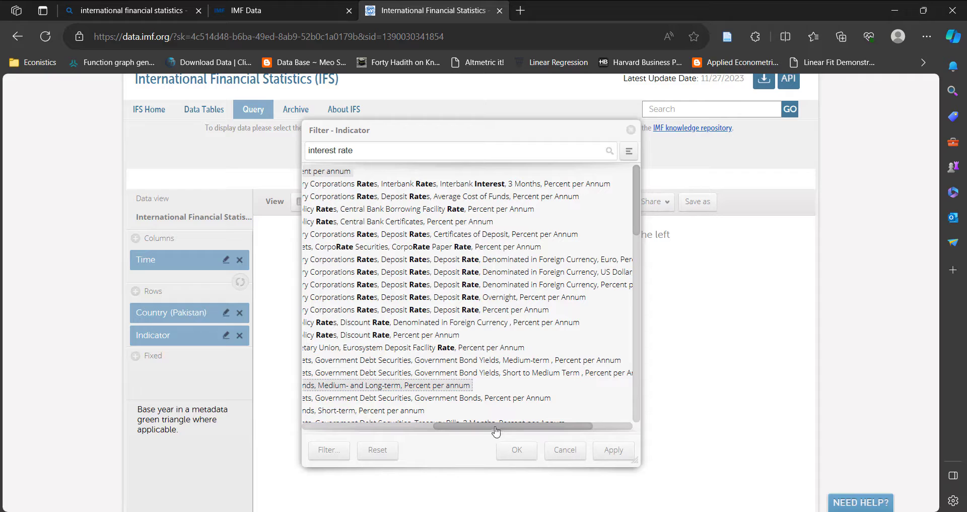
{"action": "left_click_drag", "start_coordinate": [487, 432], "coordinate": [405, 440]}
{"action": "scroll", "coordinate": [521, 336], "scroll_direction": "down", "scroll_amount": 10}
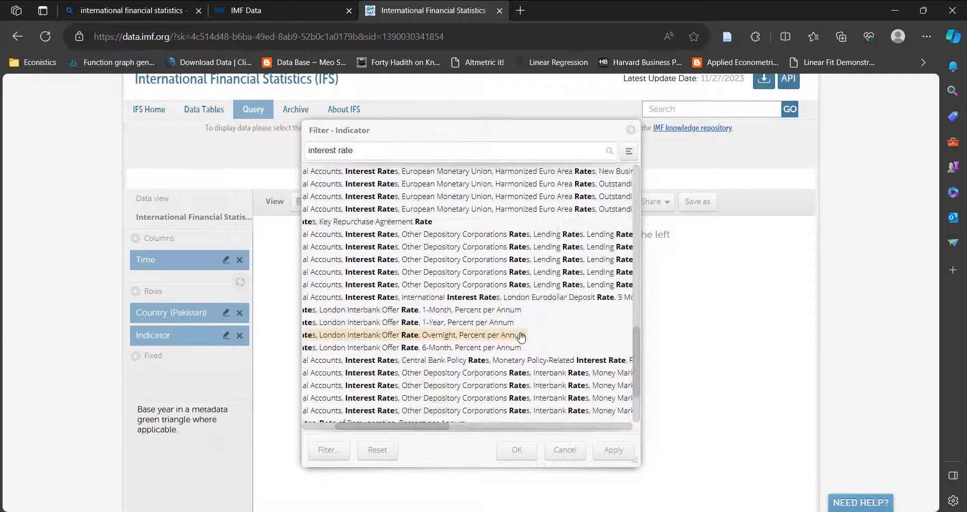
{"action": "scroll", "coordinate": [521, 337], "scroll_direction": "up", "scroll_amount": 6}
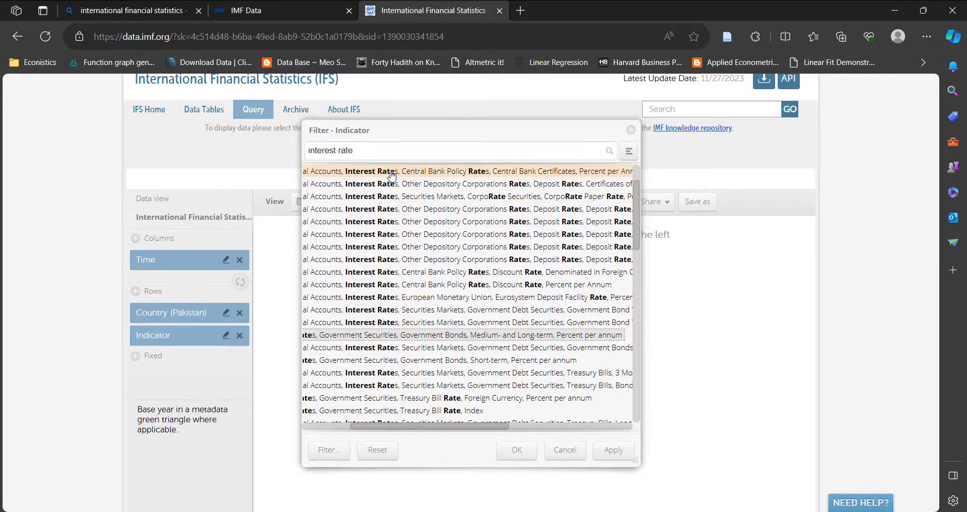
Search indicators for 'bond' and confirm the three chosen government-bond series
{"action": "left_click_drag", "start_coordinate": [359, 150], "coordinate": [285, 157]}
{"action": "type", "text": "bond"}
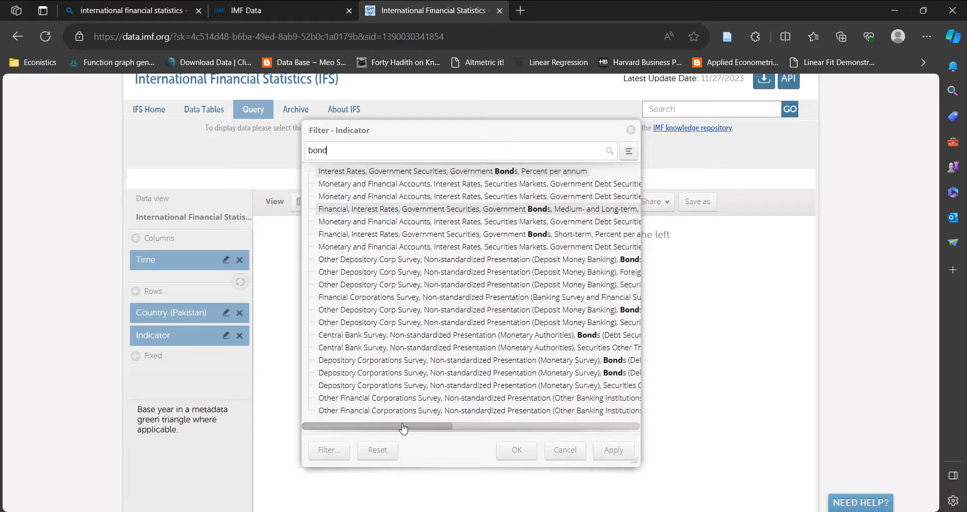
{"action": "left_click_drag", "start_coordinate": [404, 427], "coordinate": [512, 434]}
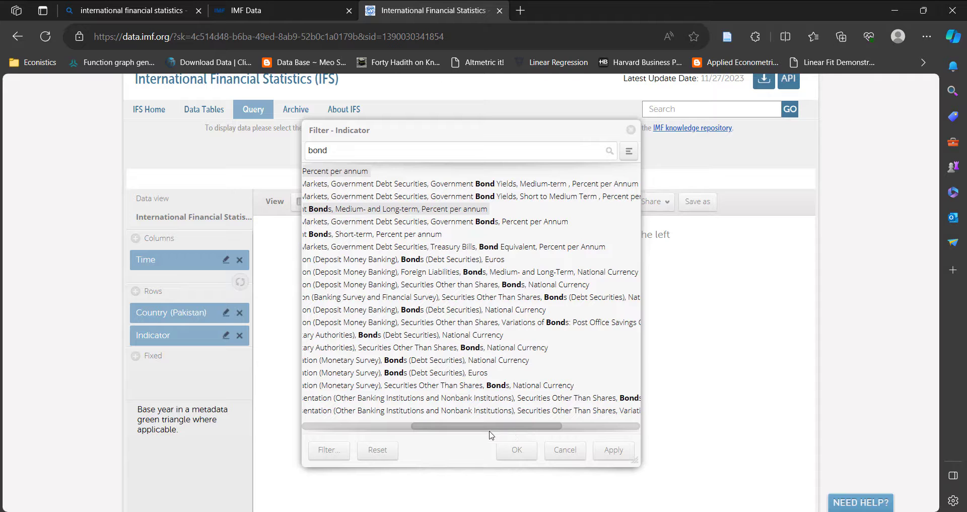
{"action": "mouse_move", "coordinate": [453, 432]}
{"action": "left_mouse_down"}
{"action": "mouse_move", "coordinate": [424, 429]}
{"action": "mouse_move", "coordinate": [460, 426]}
{"action": "left_mouse_up"}
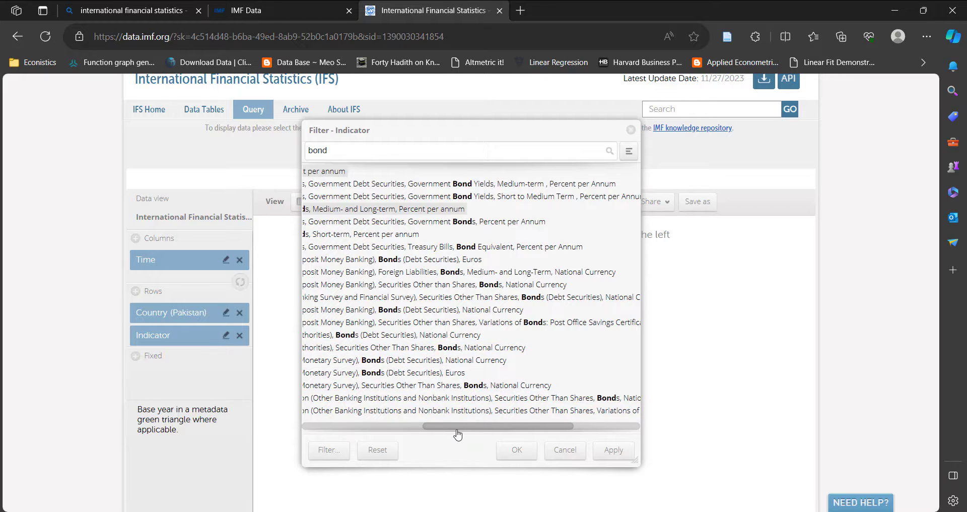
{"action": "scroll", "coordinate": [457, 434], "scroll_direction": "left", "scroll_amount": 5}
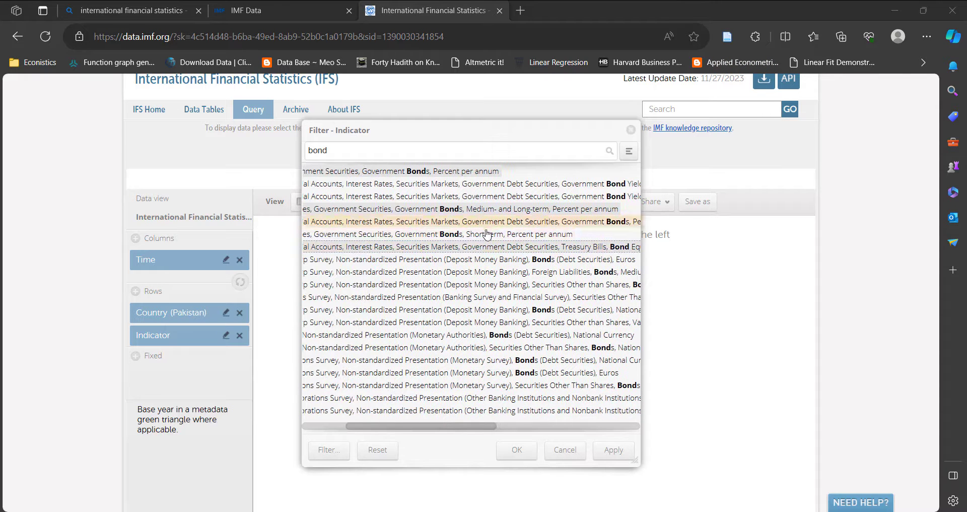
{"action": "left_click", "coordinate": [517, 449]}
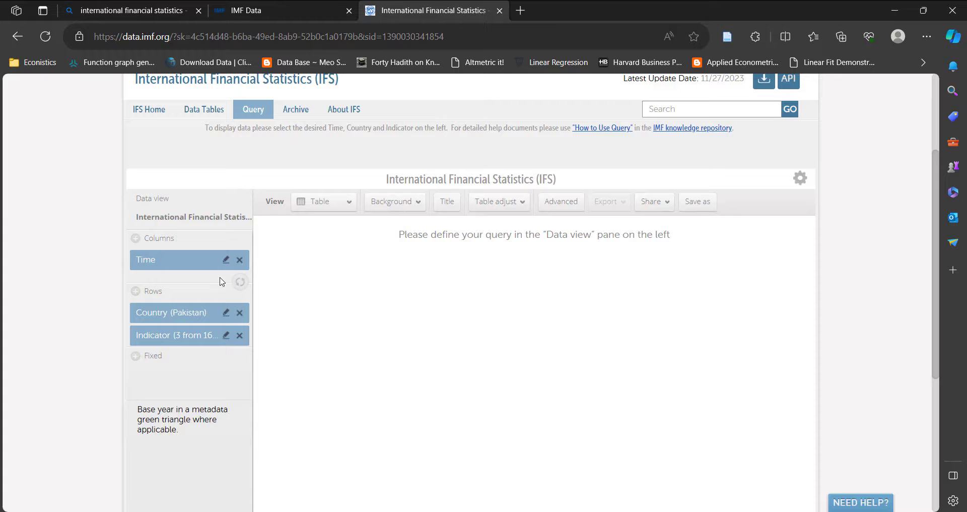
{"action": "left_click", "coordinate": [226, 259]}
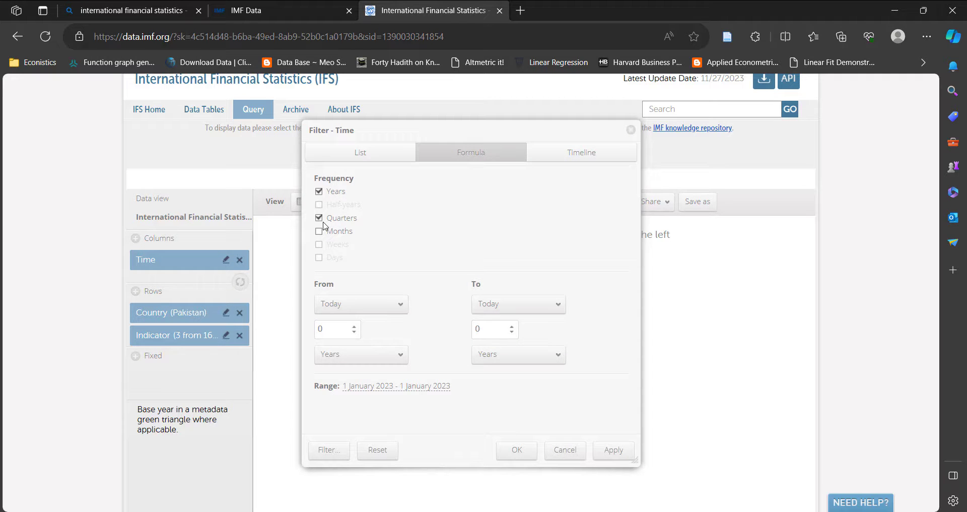
{"action": "left_click", "coordinate": [547, 152]}
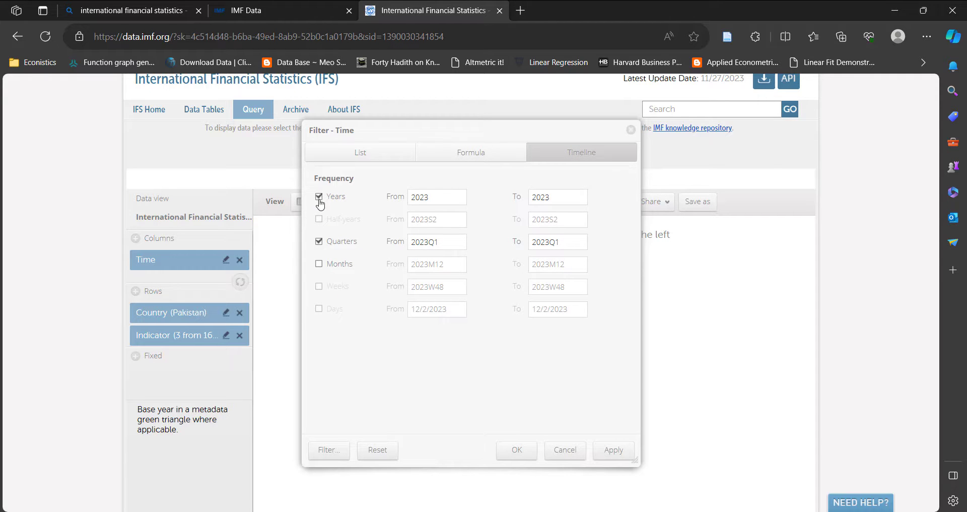
{"action": "left_click", "coordinate": [319, 241]}
{"action": "left_click_drag", "start_coordinate": [426, 197], "coordinate": [431, 197]}
{"action": "type", "text": "1960"}
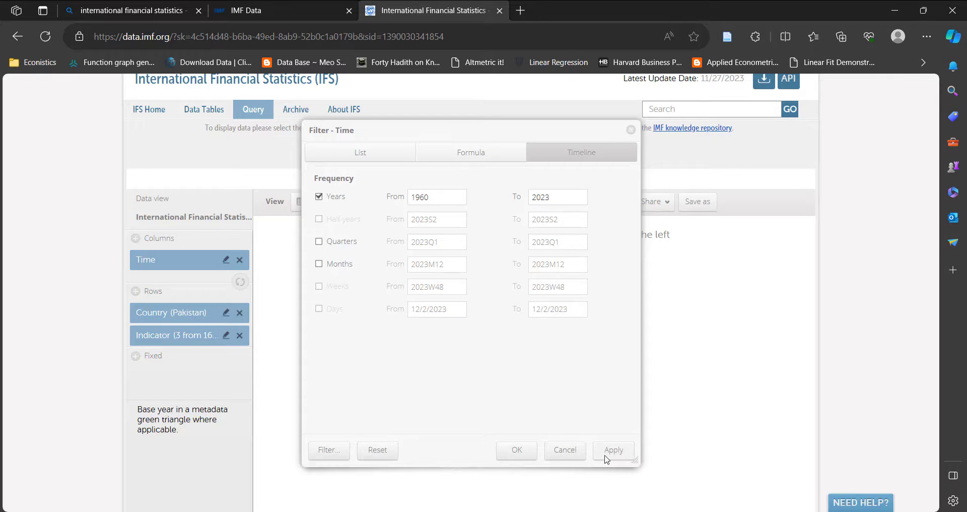
{"action": "left_click", "coordinate": [607, 456]}
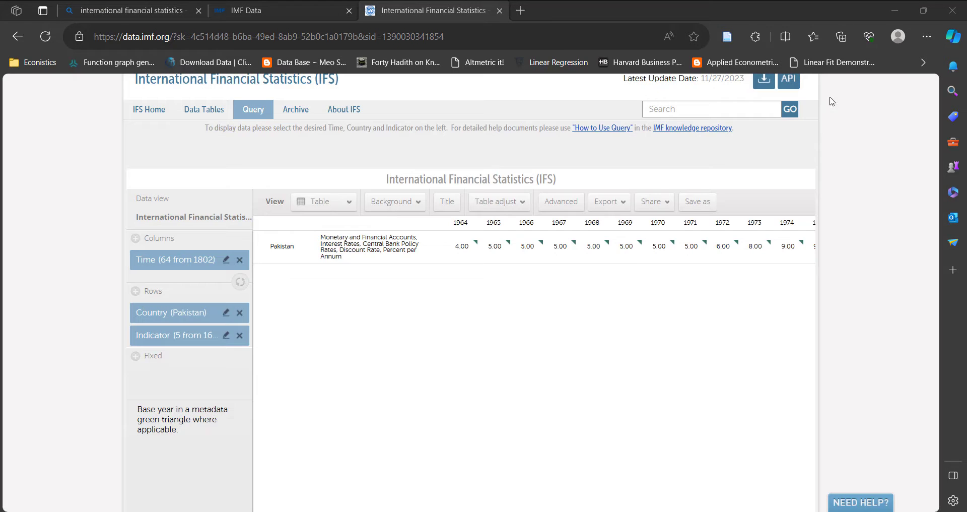
{"action": "left_click", "coordinate": [223, 261]}
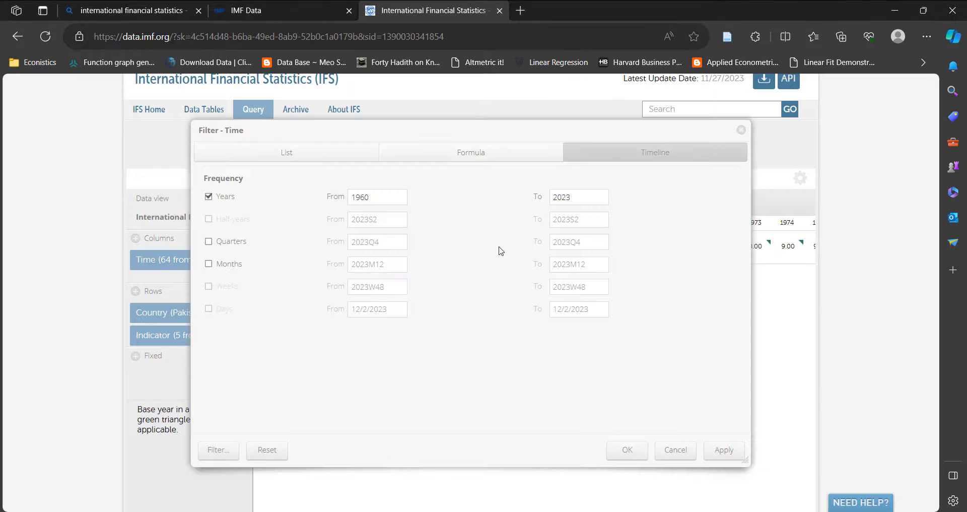
{"action": "left_click", "coordinate": [627, 455]}
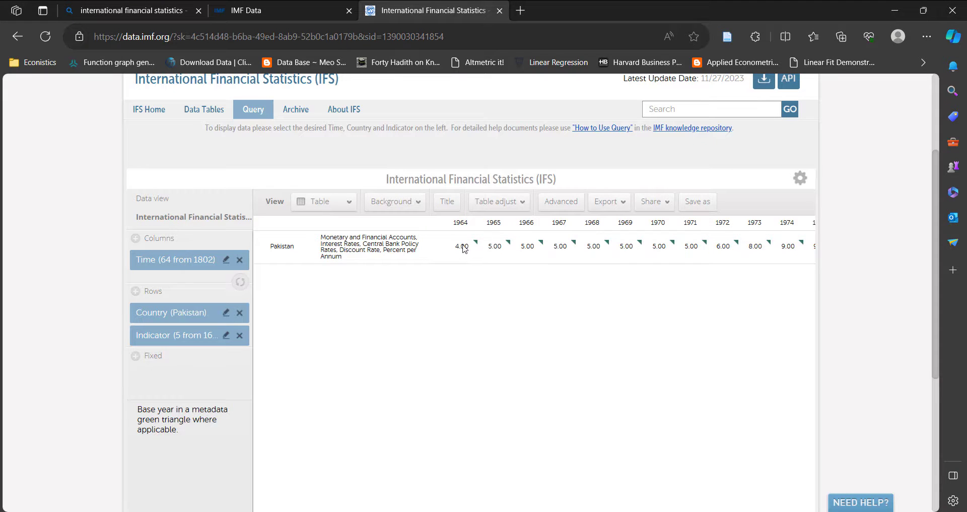
{"action": "scroll", "coordinate": [700, 364], "scroll_direction": "down", "scroll_amount": 3}
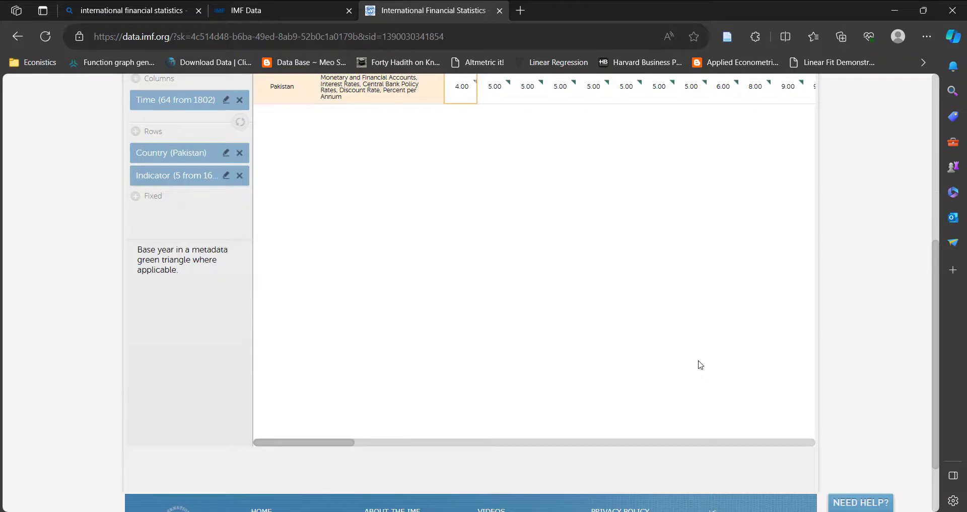
{"action": "scroll", "coordinate": [700, 364], "scroll_direction": "up", "scroll_amount": 2}
{"action": "scroll", "coordinate": [700, 364], "scroll_direction": "down", "scroll_amount": 2}
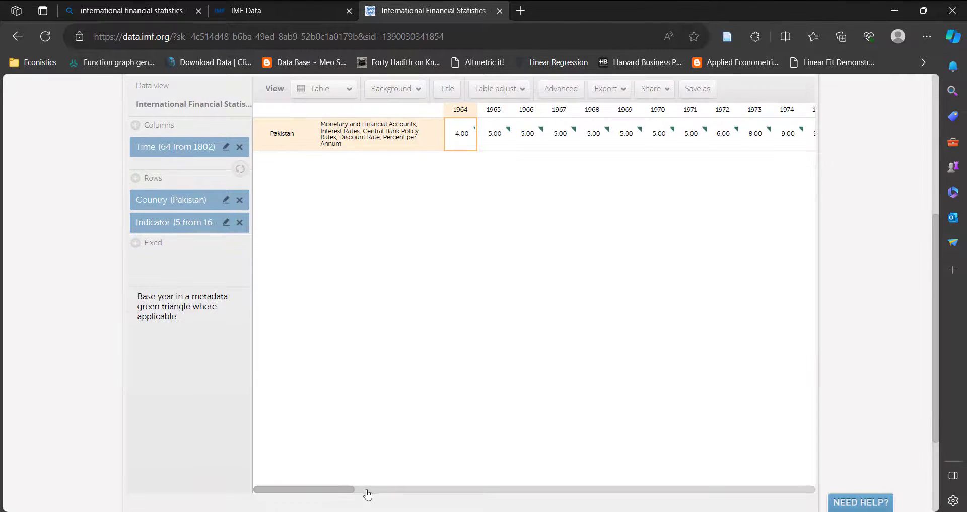
{"action": "left_click_drag", "start_coordinate": [333, 491], "coordinate": [813, 496]}
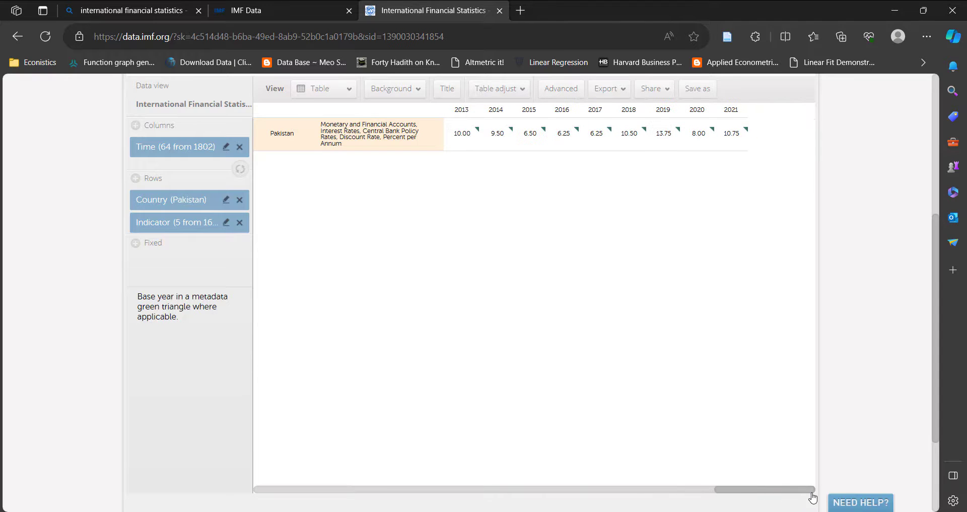
{"action": "scroll", "coordinate": [685, 397], "scroll_direction": "up", "scroll_amount": 2}
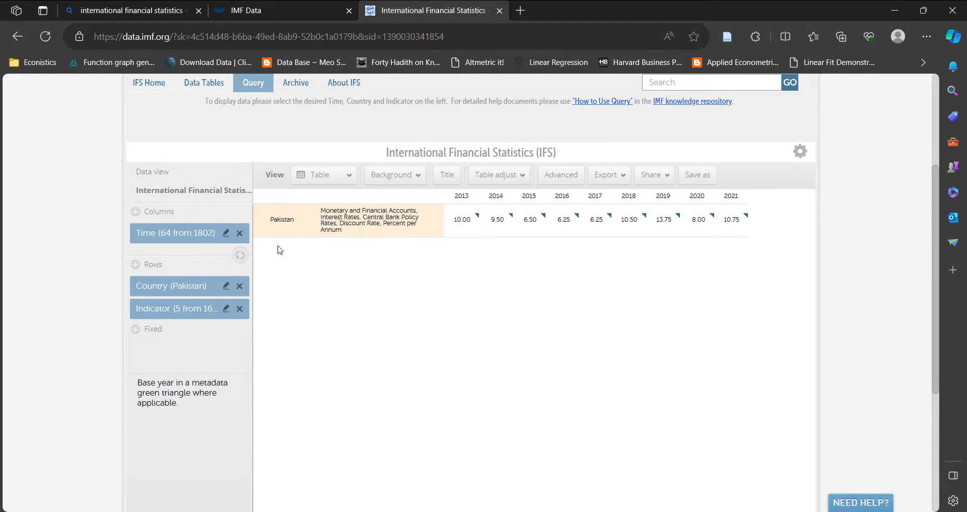
Change the time filter from years to quarters, covering 1960Q4 to 2023Q4
{"action": "left_click", "coordinate": [225, 232]}
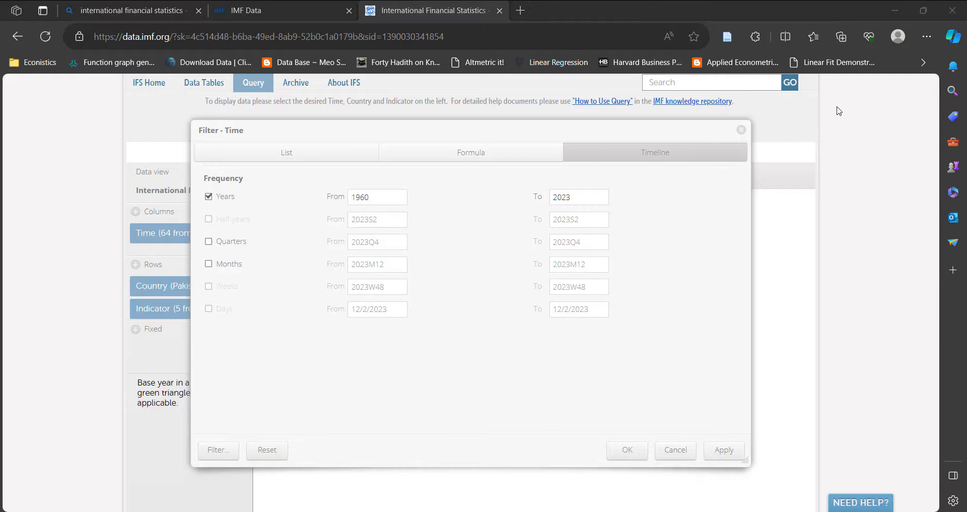
{"action": "left_click", "coordinate": [209, 242]}
{"action": "left_click", "coordinate": [208, 197]}
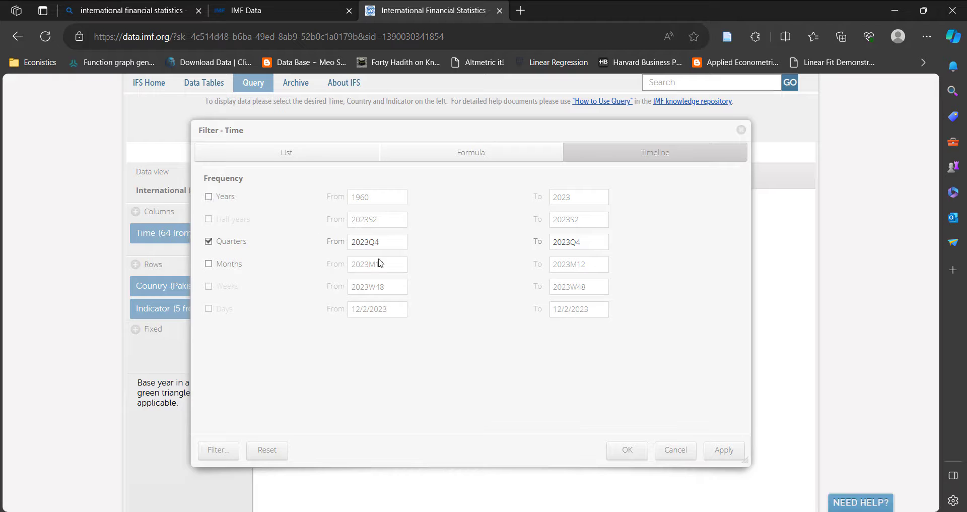
{"action": "left_click_drag", "start_coordinate": [366, 244], "coordinate": [265, 241]}
{"action": "type", "text": "196"}
{"action": "left_click", "coordinate": [715, 451]}
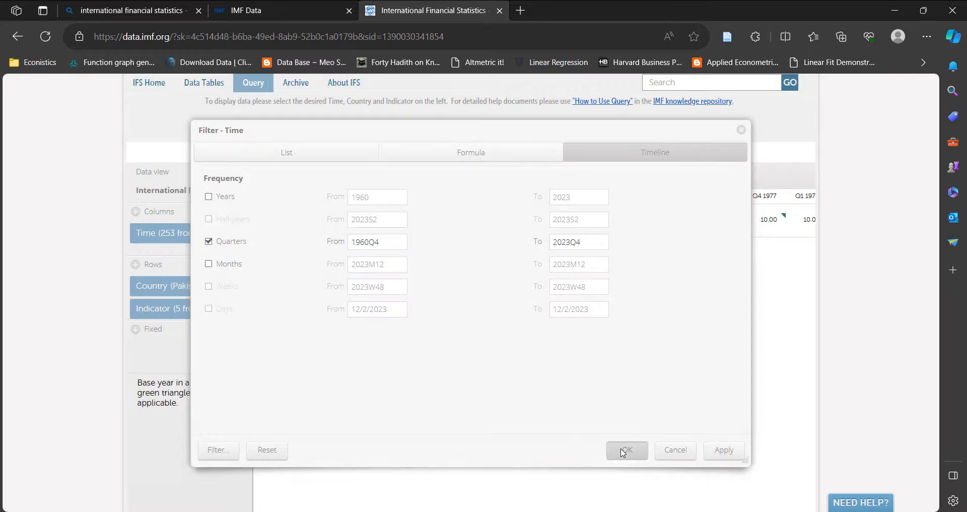
{"action": "left_click", "coordinate": [625, 448]}
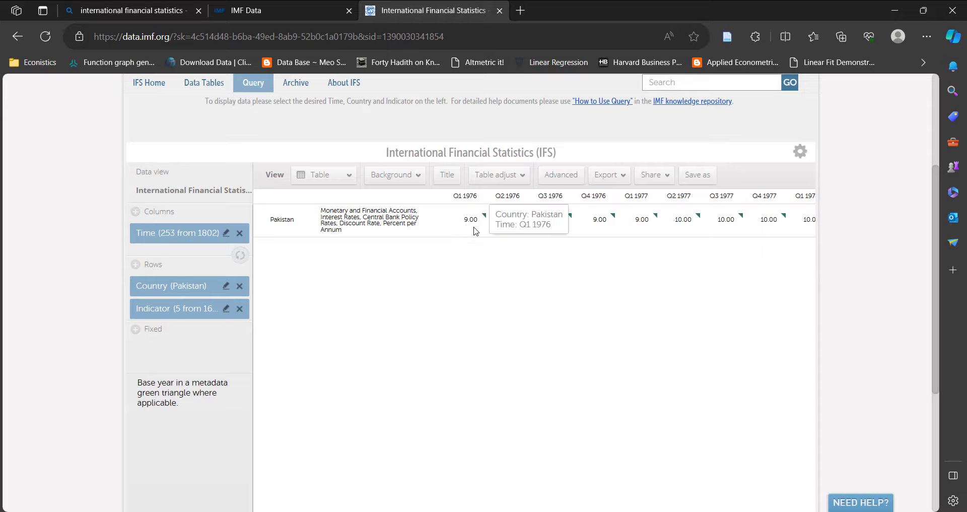
Scroll through the quarterly discount-rate table, which starts at 4.00 in Q1 1964
{"action": "scroll", "coordinate": [507, 473], "scroll_direction": "down", "scroll_amount": 1}
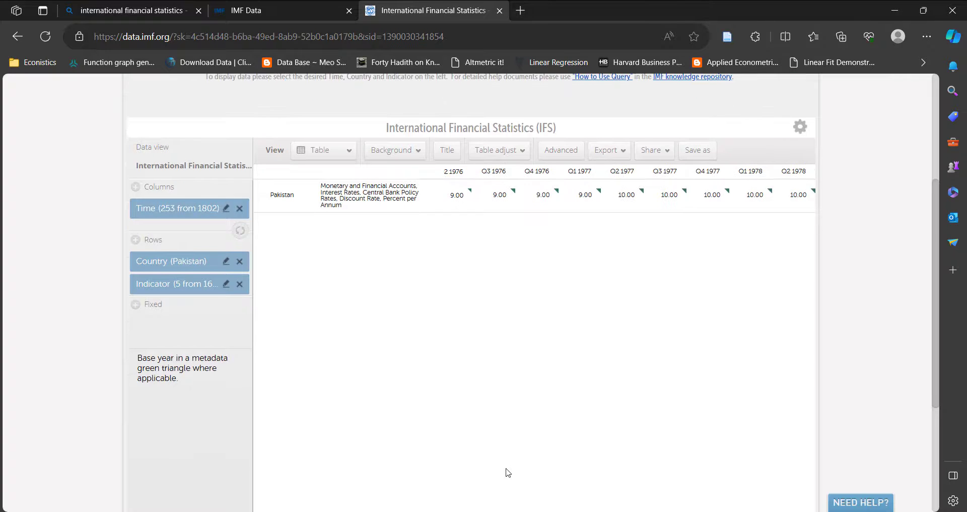
{"action": "scroll", "coordinate": [535, 231], "scroll_direction": "down", "scroll_amount": 2}
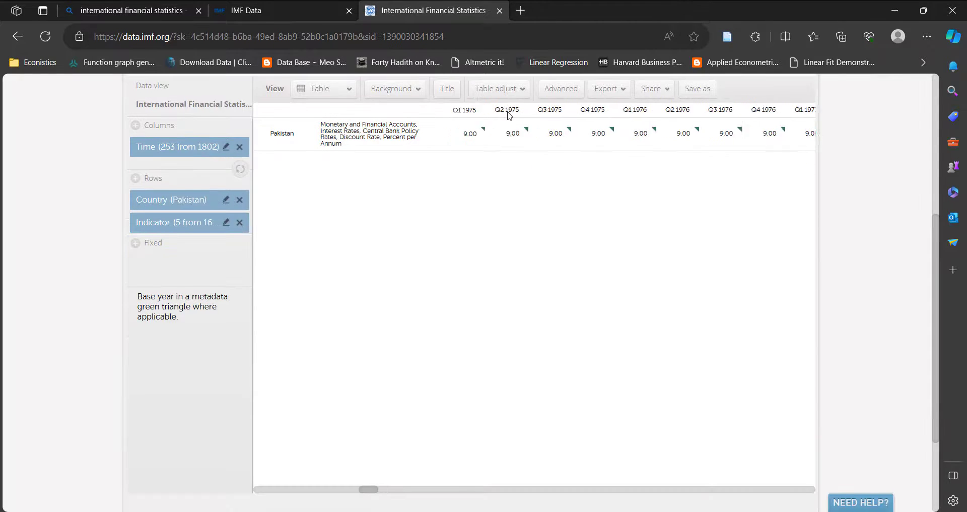
{"action": "scroll", "coordinate": [507, 114], "scroll_direction": "up", "scroll_amount": 3}
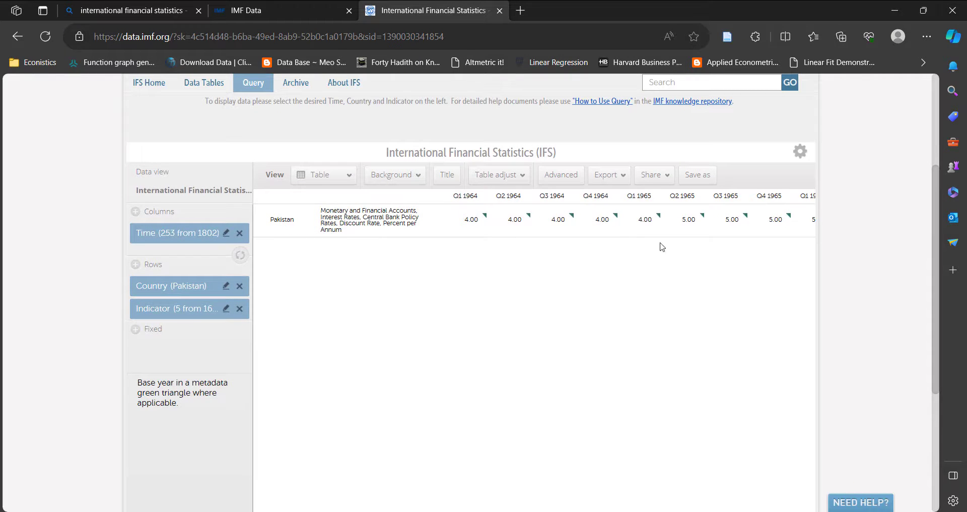
{"action": "scroll", "coordinate": [662, 247], "scroll_direction": "down", "scroll_amount": 3}
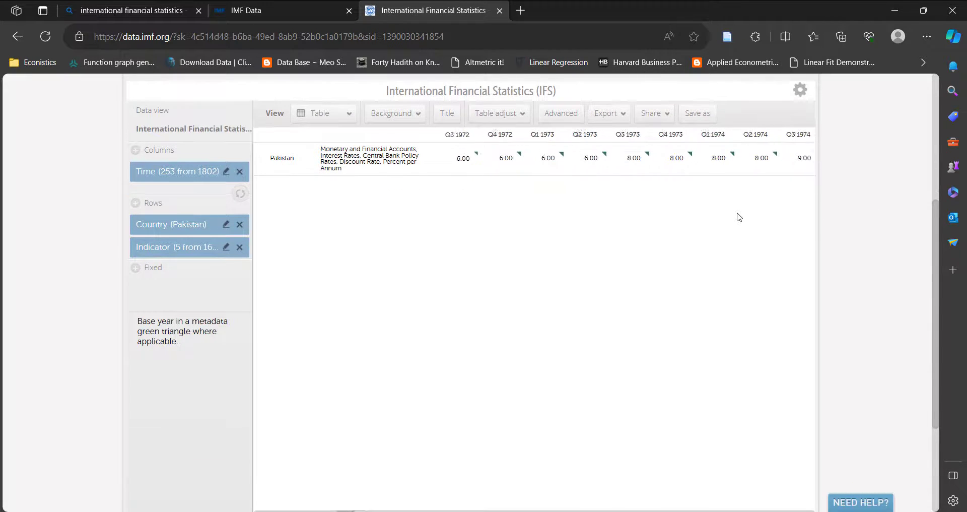
{"action": "scroll", "coordinate": [739, 216], "scroll_direction": "up", "scroll_amount": 4}
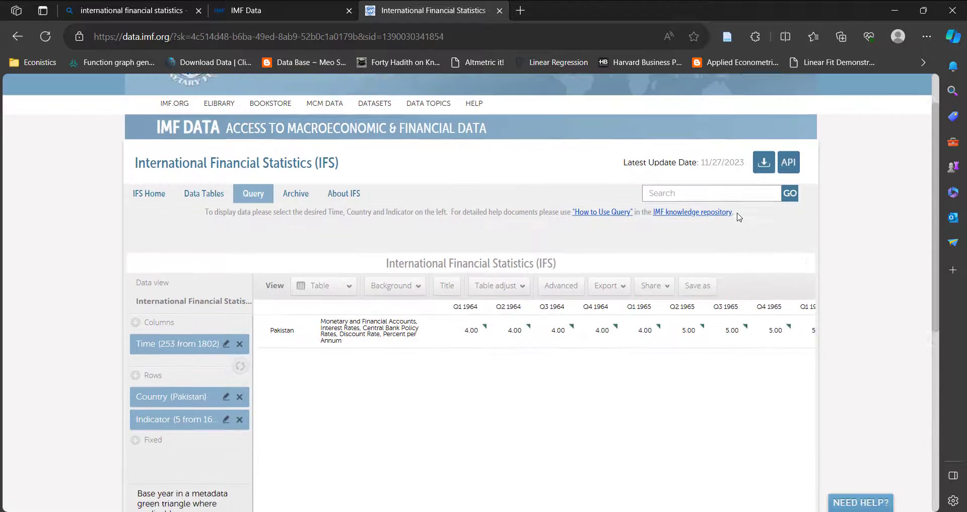
Change the time filter from quarters to months, 1960M12 to 2023M12, and browse the table
{"action": "left_click", "coordinate": [226, 355]}
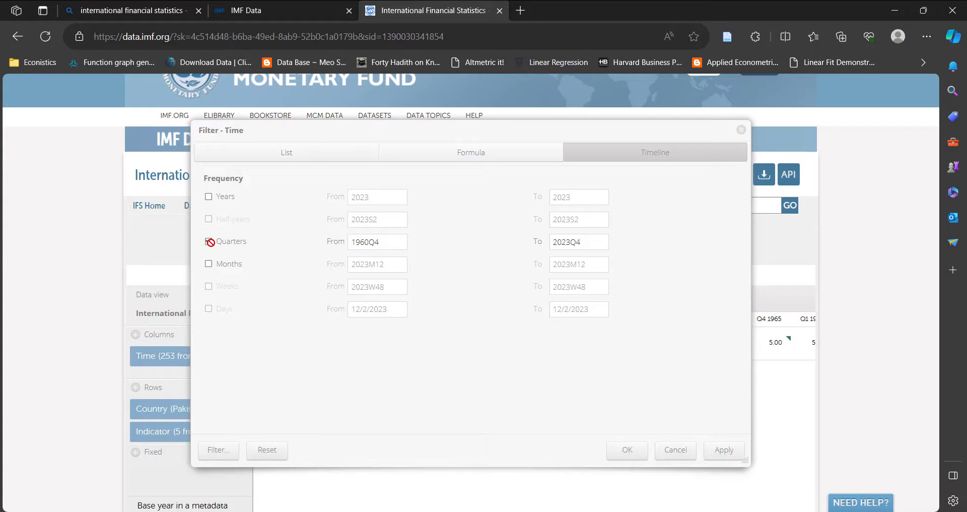
{"action": "left_click", "coordinate": [208, 263]}
{"action": "left_click", "coordinate": [208, 243]}
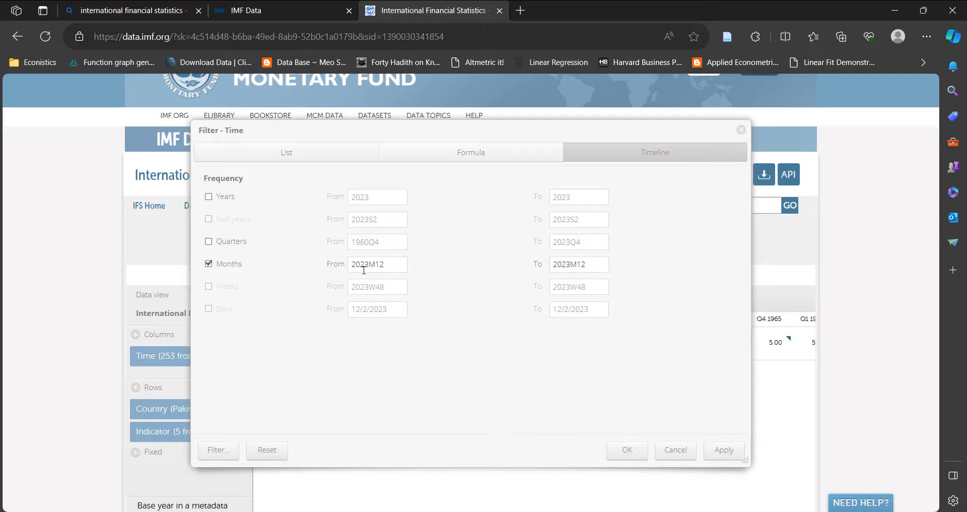
{"action": "left_click_drag", "start_coordinate": [369, 266], "coordinate": [319, 273]}
{"action": "type", "text": "1960"}
{"action": "left_click", "coordinate": [644, 447]}
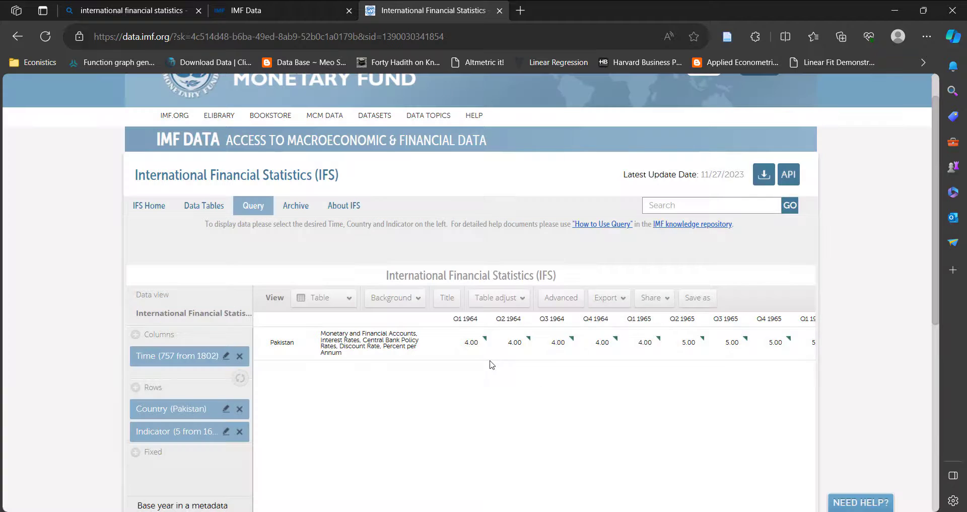
{"action": "scroll", "coordinate": [453, 335], "scroll_direction": "down", "scroll_amount": 1}
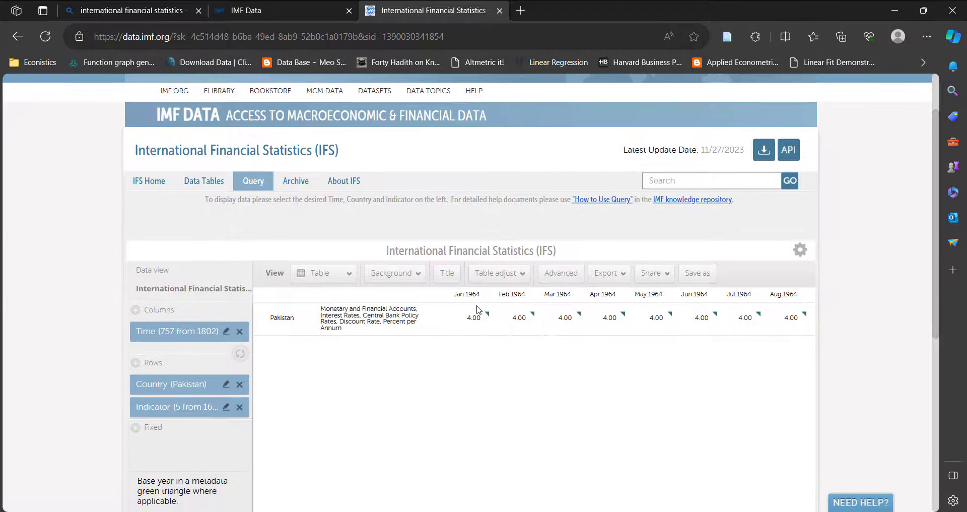
{"action": "scroll", "coordinate": [462, 403], "scroll_direction": "right", "scroll_amount": 3}
{"action": "scroll", "coordinate": [463, 404], "scroll_direction": "down", "scroll_amount": 1}
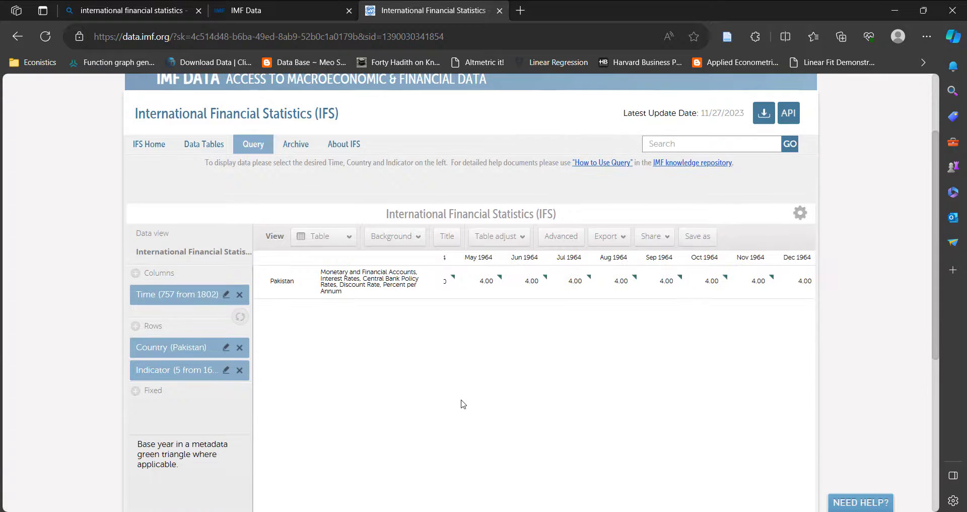
{"action": "left_click", "coordinate": [226, 347]}
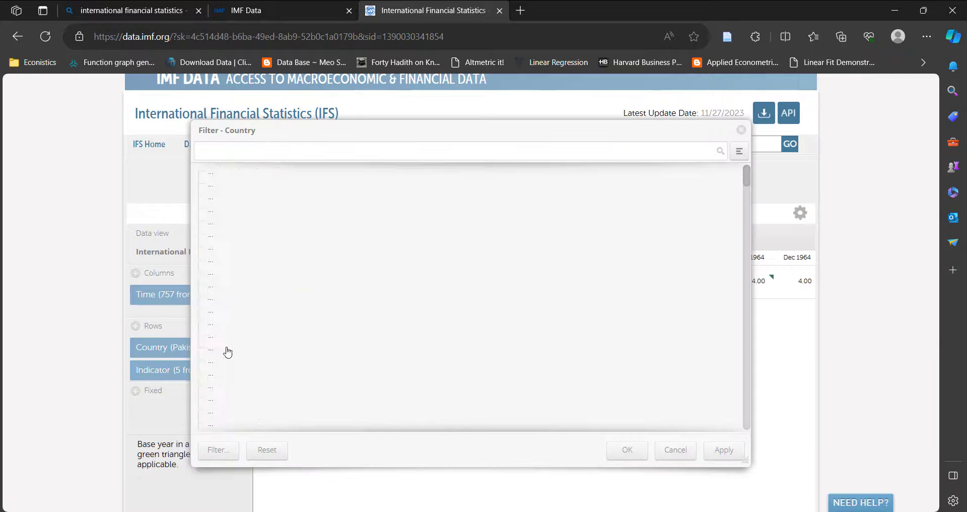
{"action": "left_click", "coordinate": [676, 449]}
{"action": "left_click", "coordinate": [226, 370]}
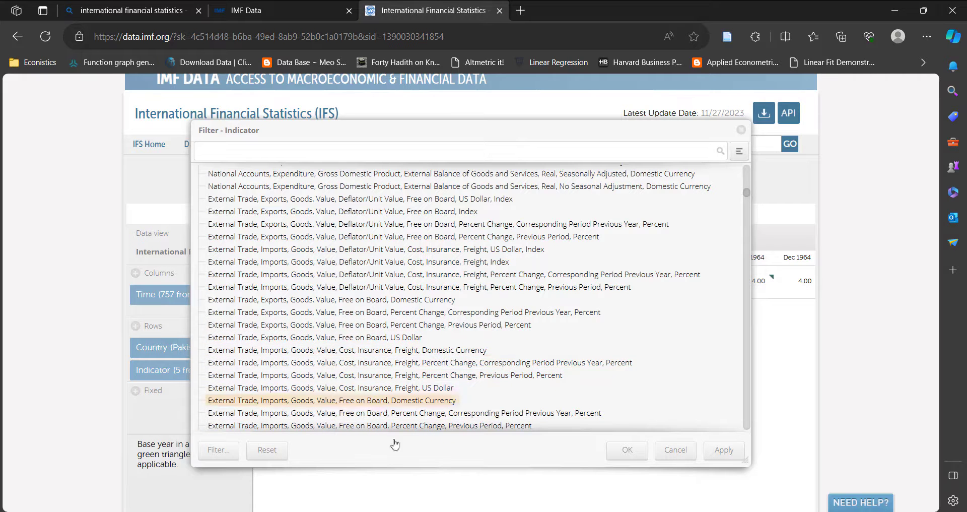
{"action": "left_click", "coordinate": [685, 455]}
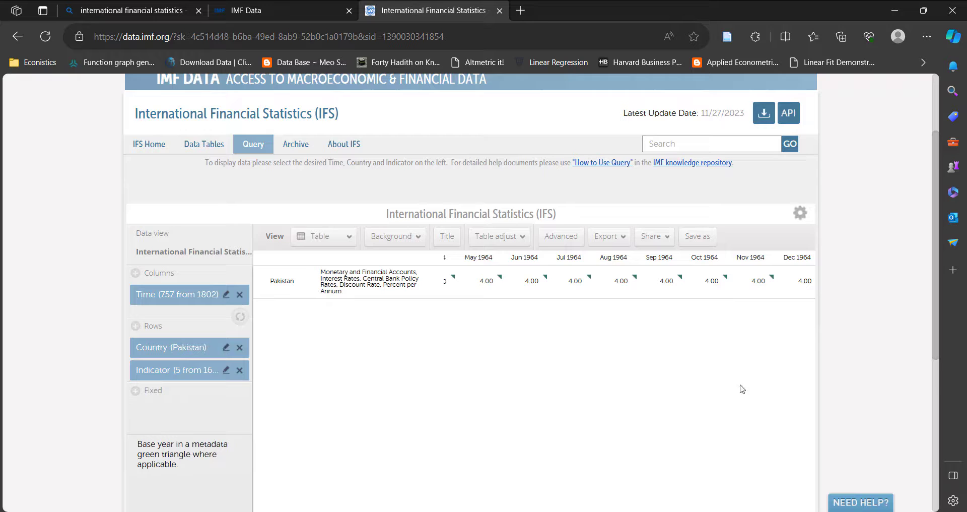
{"action": "scroll", "coordinate": [722, 395], "scroll_direction": "up", "scroll_amount": 2}
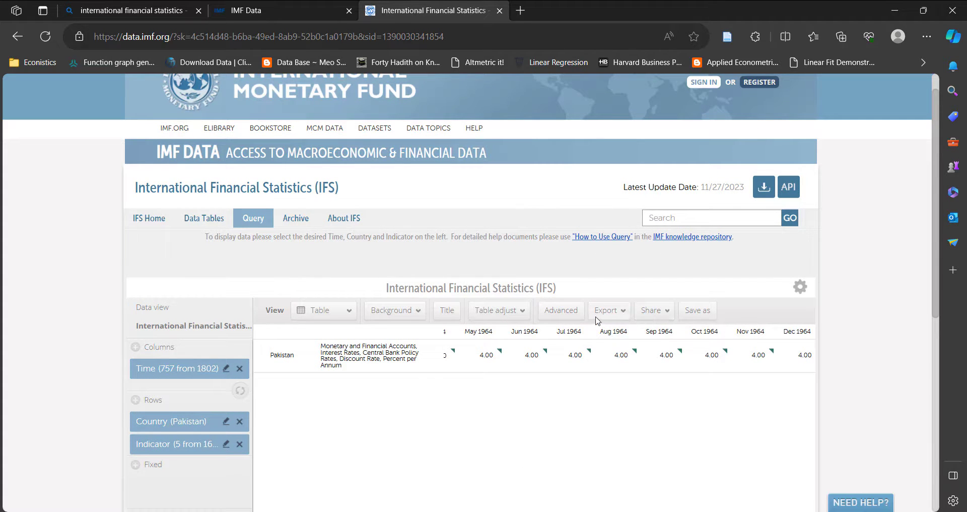
Export the table as .xlsx and open International_Financial_Statistics_ (8).xlsx from Downloads
{"action": "left_click", "coordinate": [613, 316]}
{"action": "left_click", "coordinate": [608, 334]}
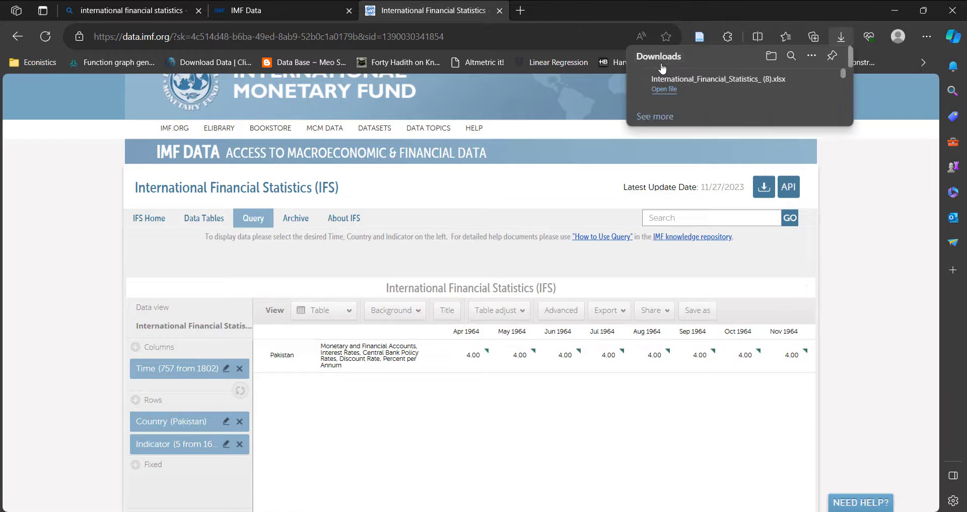
{"action": "left_click", "coordinate": [711, 84]}
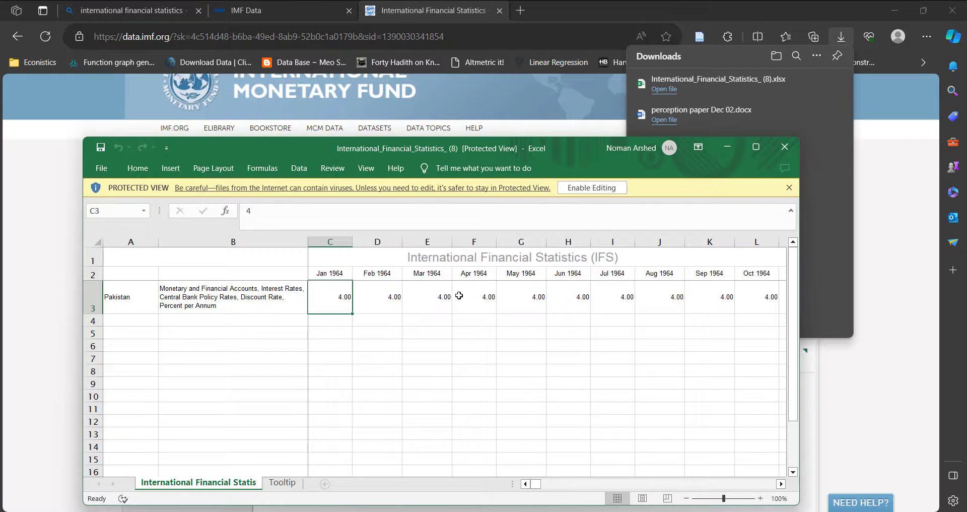
Enable editing of International_Financial_Statistics_ (8) in Excel, then close the Excel window
{"action": "left_click", "coordinate": [591, 187]}
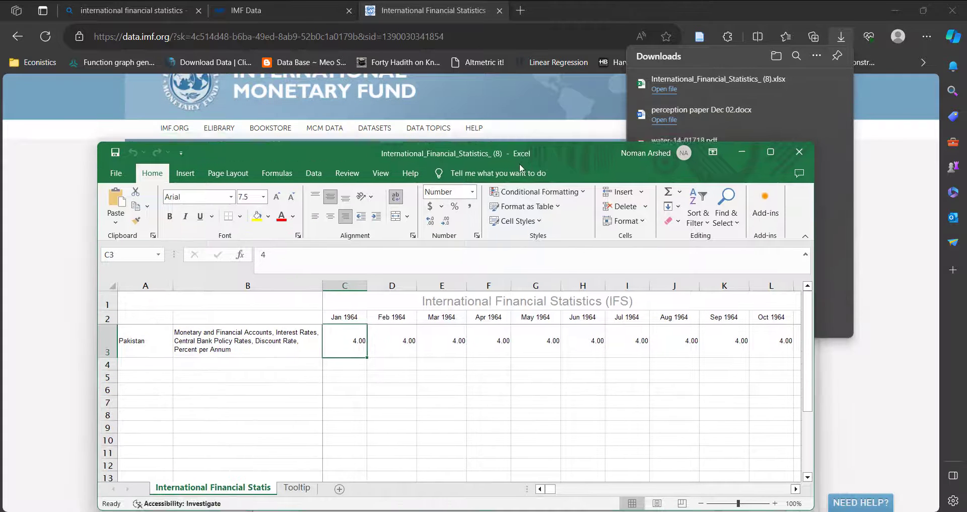
{"action": "left_click", "coordinate": [796, 161]}
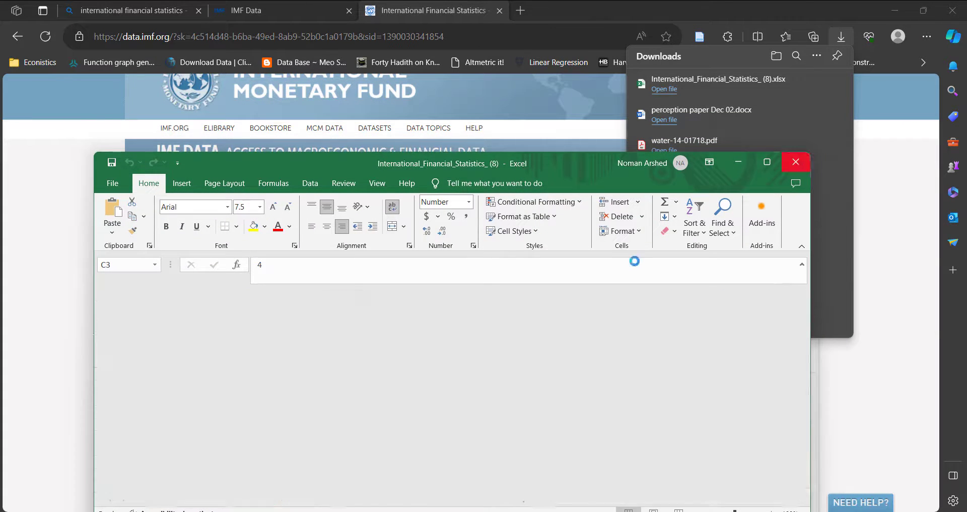
Dismiss the browser's Downloads panel to return to the Pakistan monthly discount-rate query page
{"action": "left_click", "coordinate": [607, 282]}
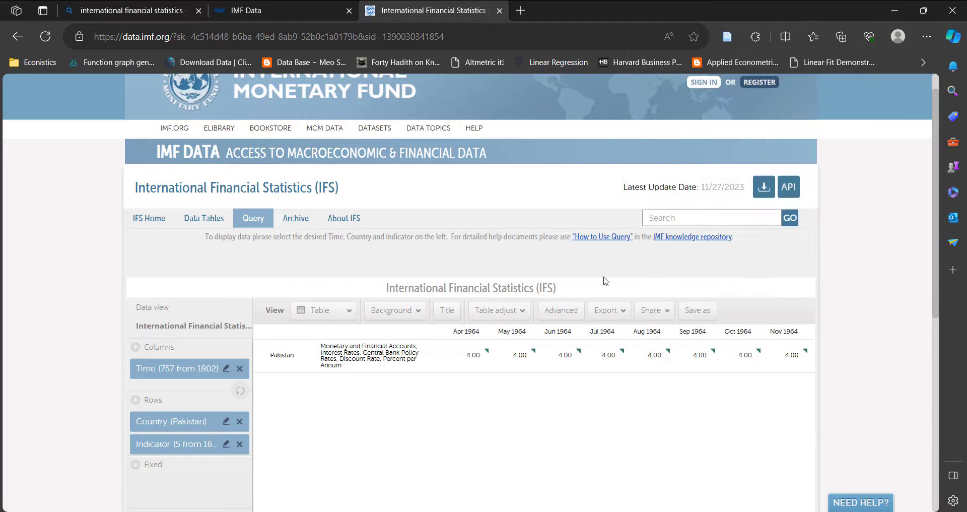